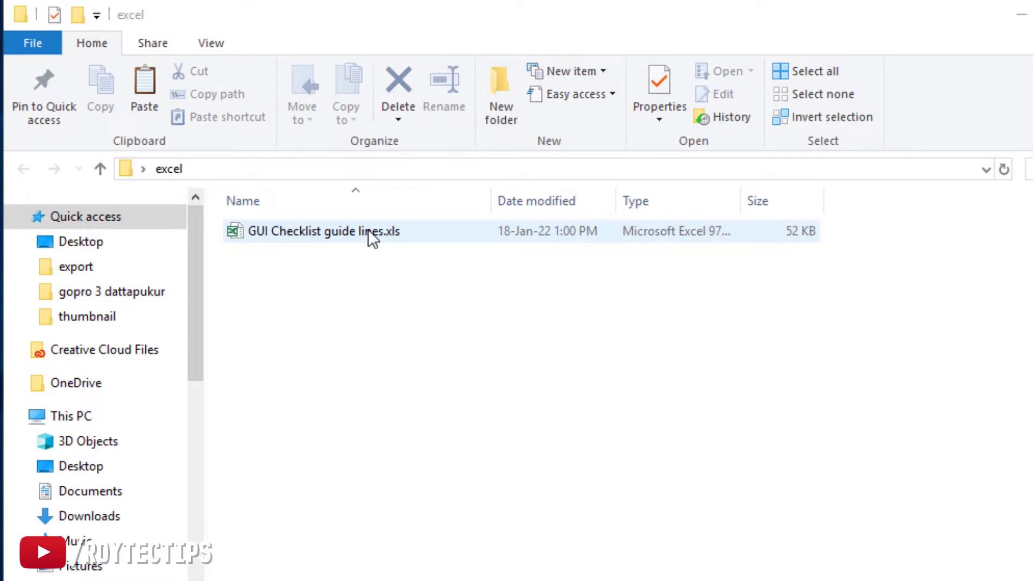
{"action": "right_click", "coordinate": [325, 234]}
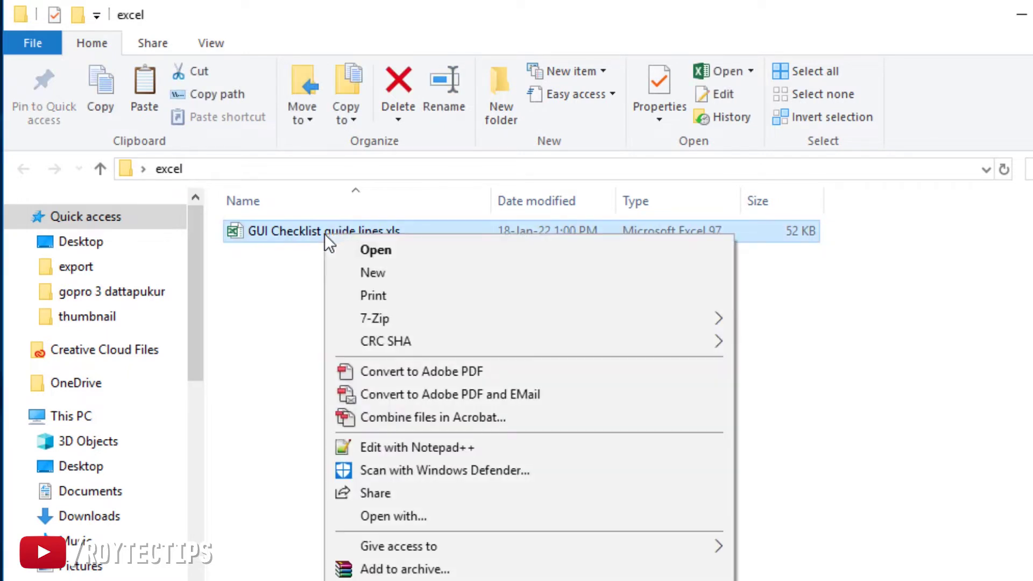
{"action": "left_click", "coordinate": [370, 246]}
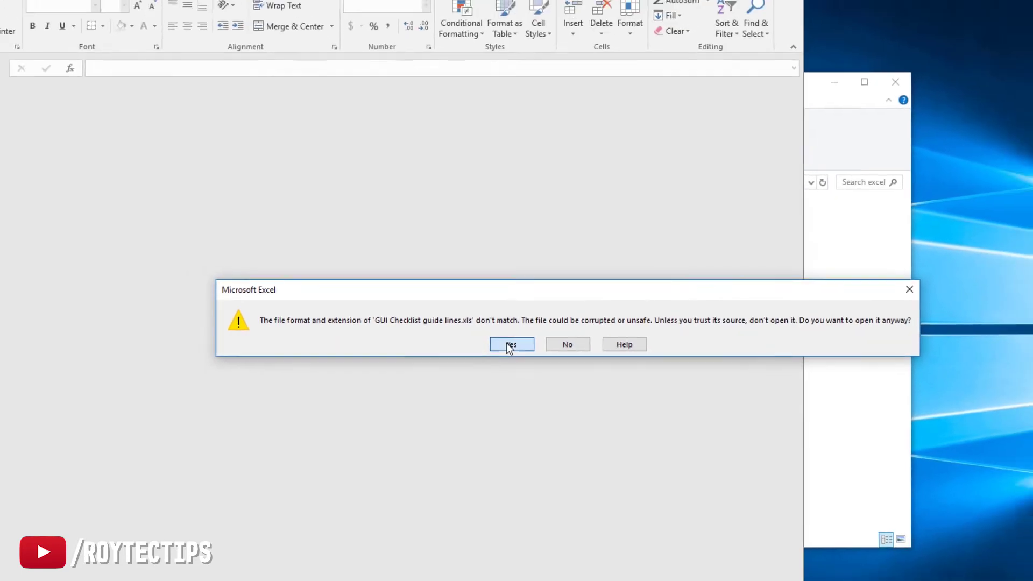
{"action": "left_click", "coordinate": [511, 351]}
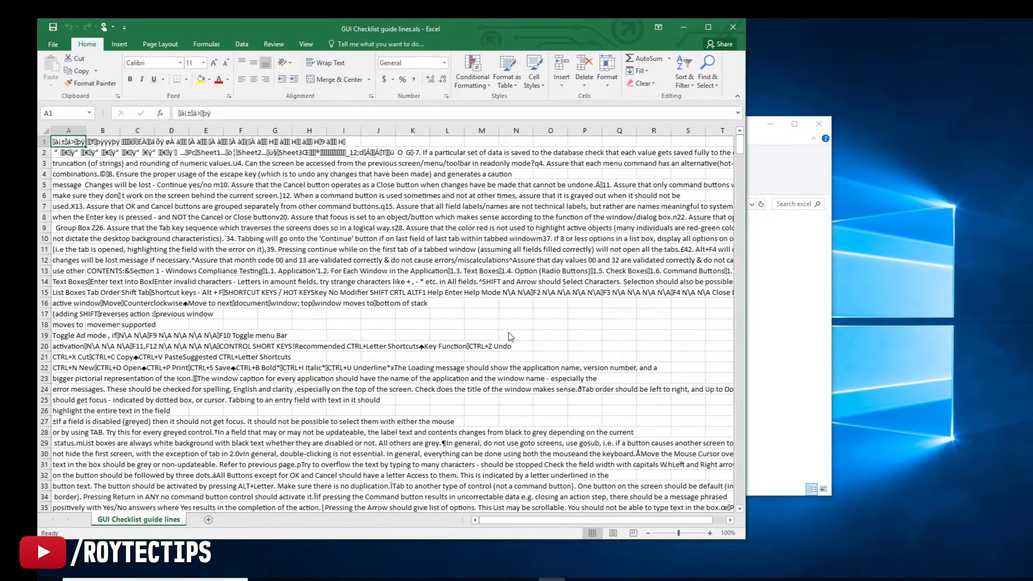
{"action": "scroll", "coordinate": [500, 477], "scroll_direction": "down", "scroll_amount": 15}
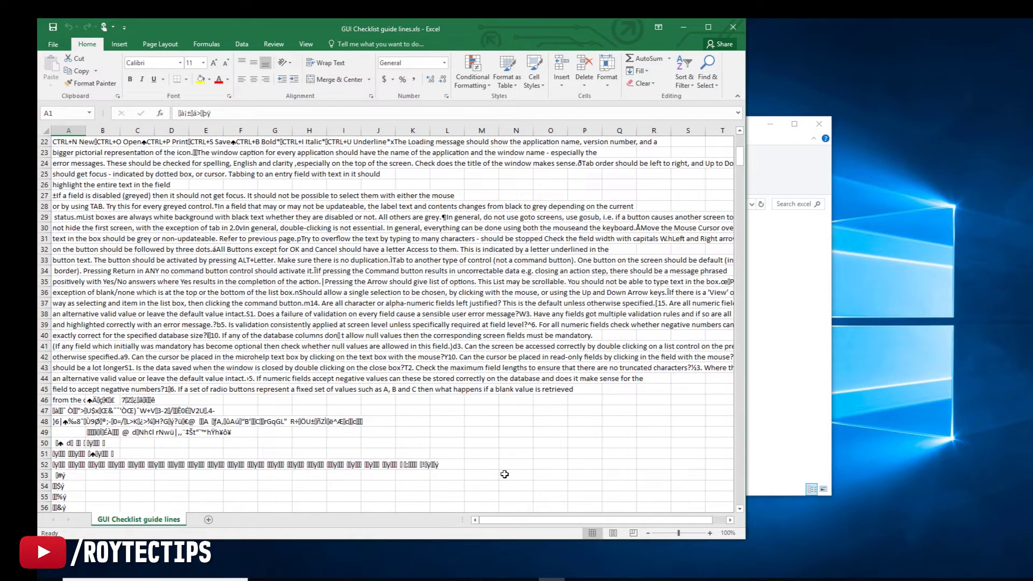
{"action": "scroll", "coordinate": [494, 460], "scroll_direction": "up", "scroll_amount": 8}
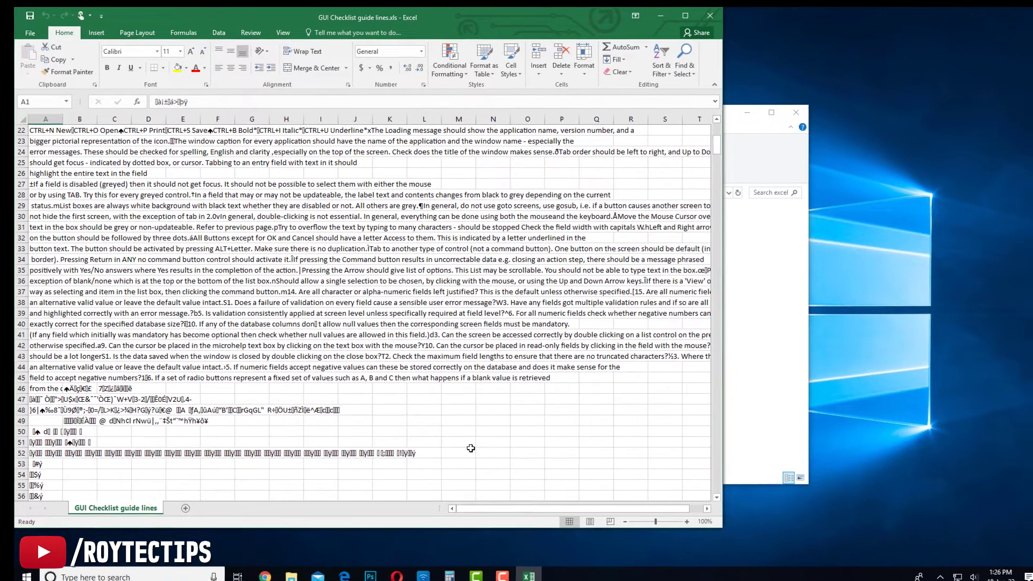
{"action": "scroll", "coordinate": [493, 459], "scroll_direction": "down", "scroll_amount": 9}
{"action": "scroll", "coordinate": [457, 441], "scroll_direction": "down", "scroll_amount": 11}
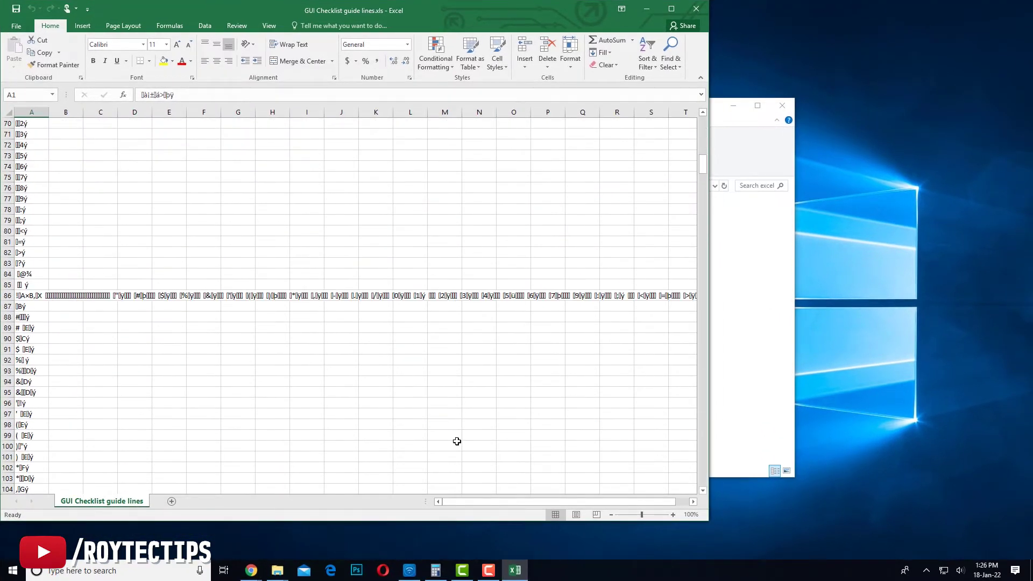
{"action": "scroll", "coordinate": [176, 235], "scroll_direction": "down", "scroll_amount": 20}
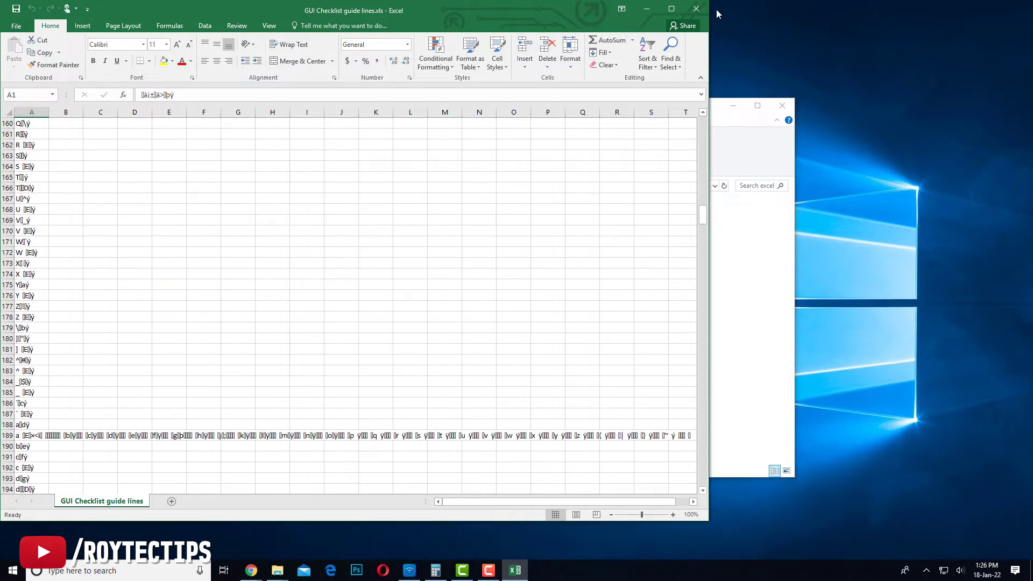
{"action": "left_click", "coordinate": [694, 11]}
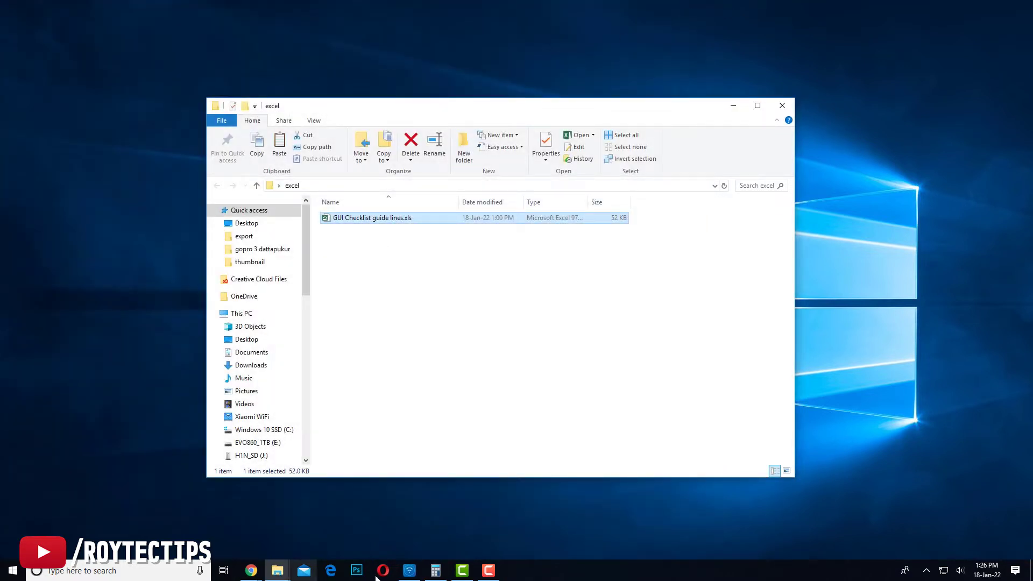
Download the free StellarRepairforExcel.exe installer from the Stellar page in Chrome and launch it.
{"action": "mouse_move", "coordinate": [252, 569]}
{"action": "left_click", "coordinate": [219, 490]}
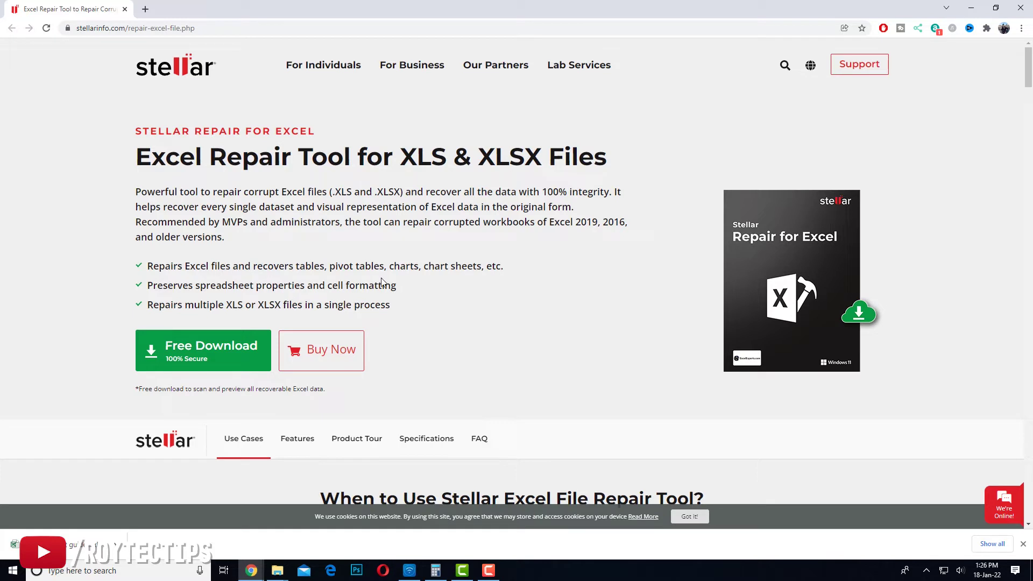
{"action": "left_click", "coordinate": [198, 351]}
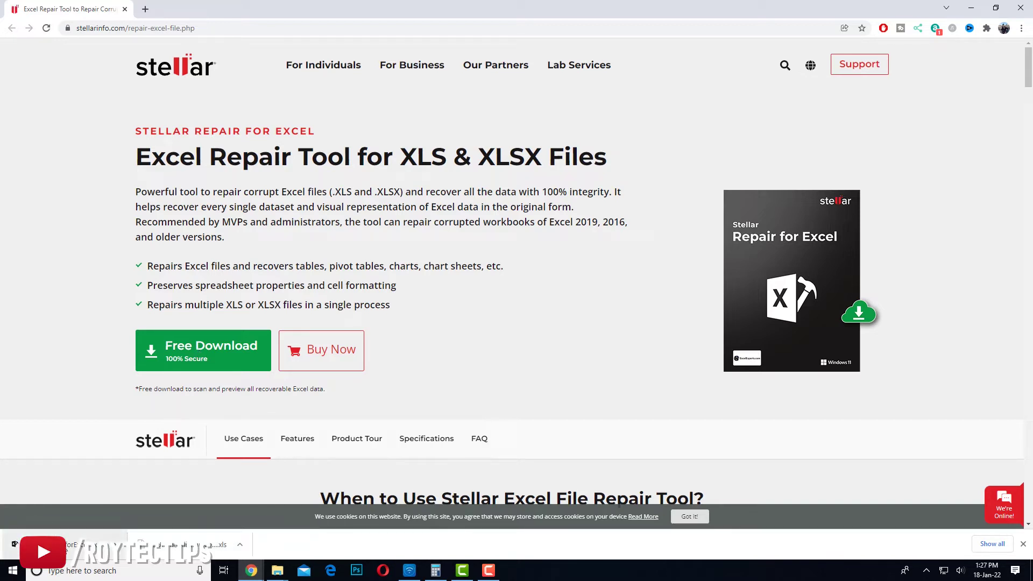
{"action": "left_click", "coordinate": [81, 544]}
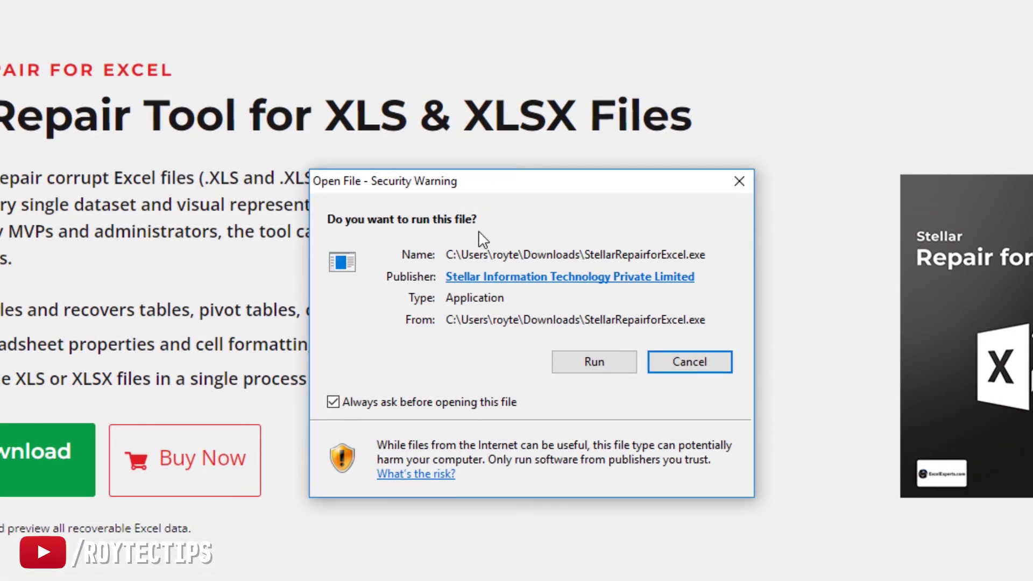
Run setup, accept the license, keep default location, Start Menu folder and desktop icon, and install.
{"action": "left_click", "coordinate": [598, 370]}
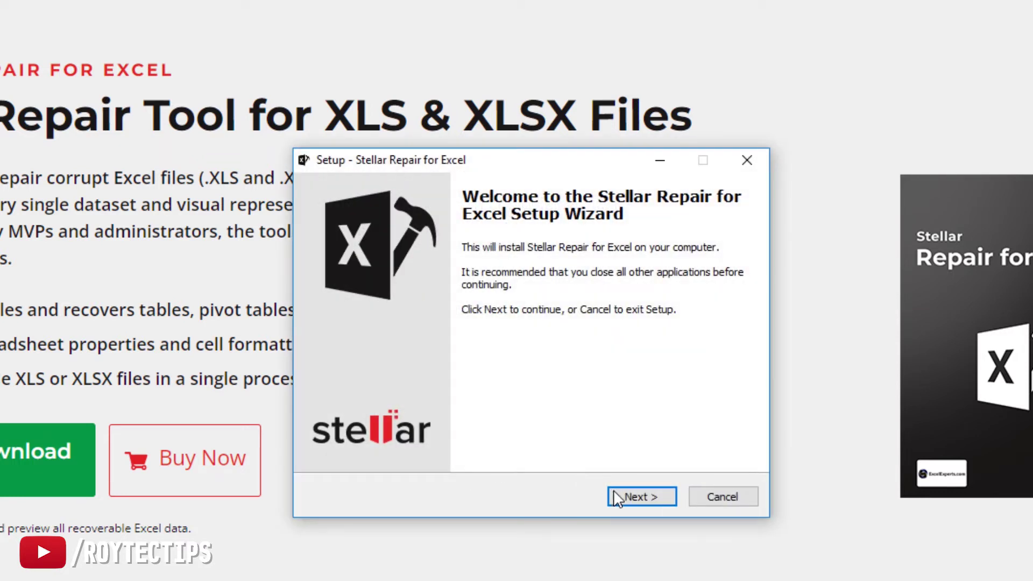
{"action": "left_click", "coordinate": [619, 492]}
{"action": "left_click", "coordinate": [463, 442]}
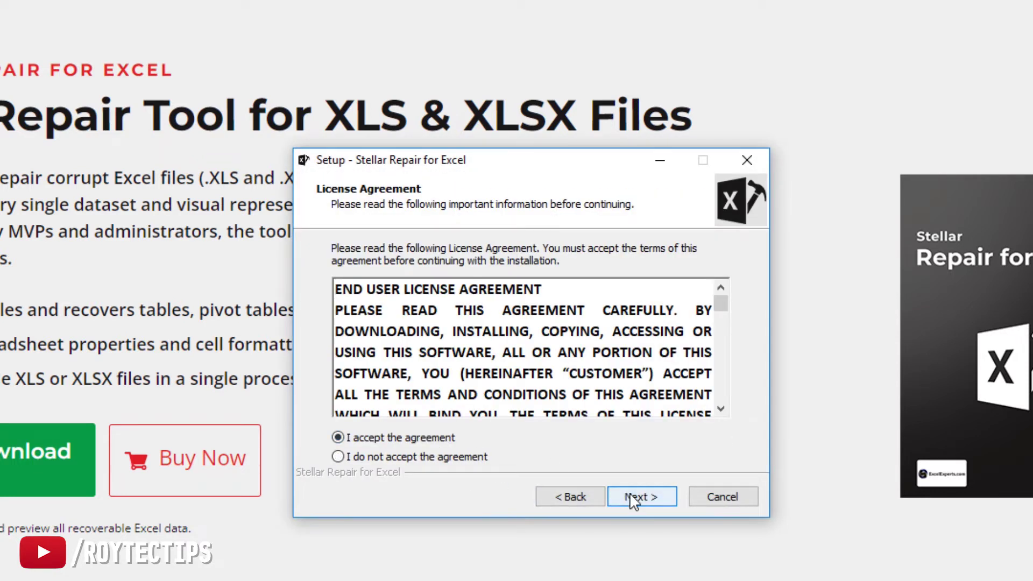
{"action": "left_click", "coordinate": [630, 495]}
{"action": "left_click", "coordinate": [634, 500]}
{"action": "left_click", "coordinate": [634, 500]}
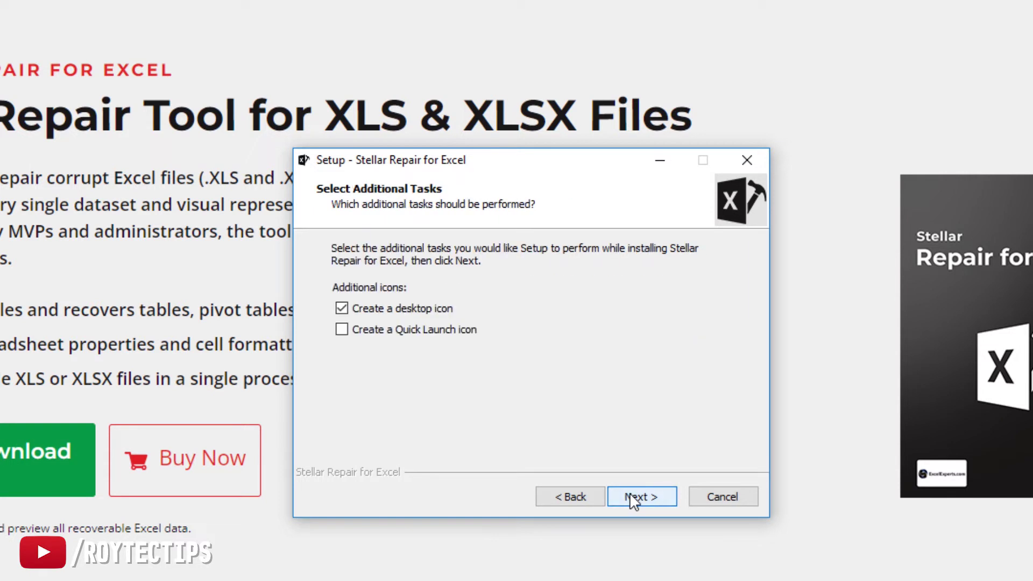
{"action": "left_click", "coordinate": [634, 500]}
{"action": "left_click", "coordinate": [634, 499]}
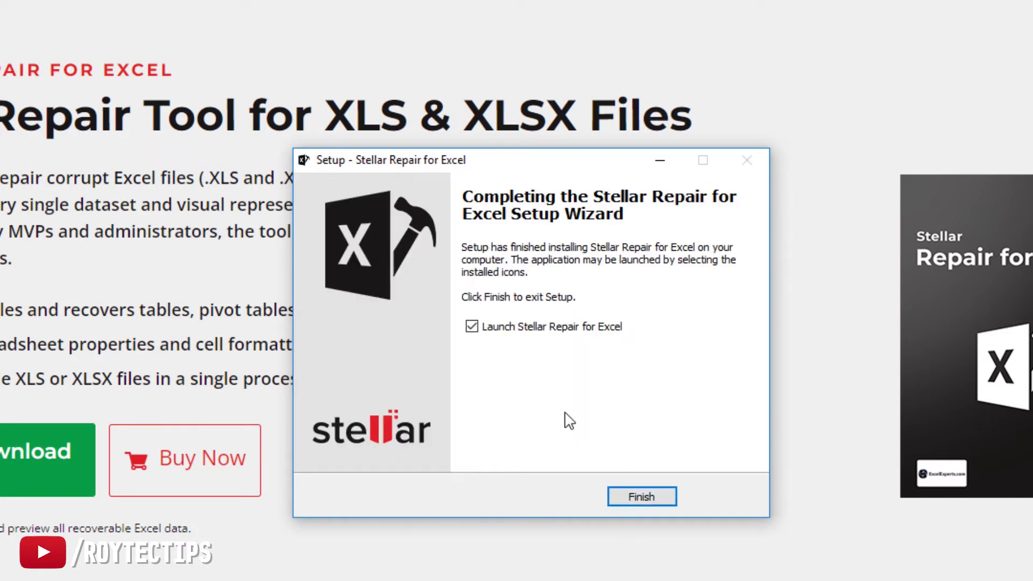
{"action": "left_click", "coordinate": [640, 497]}
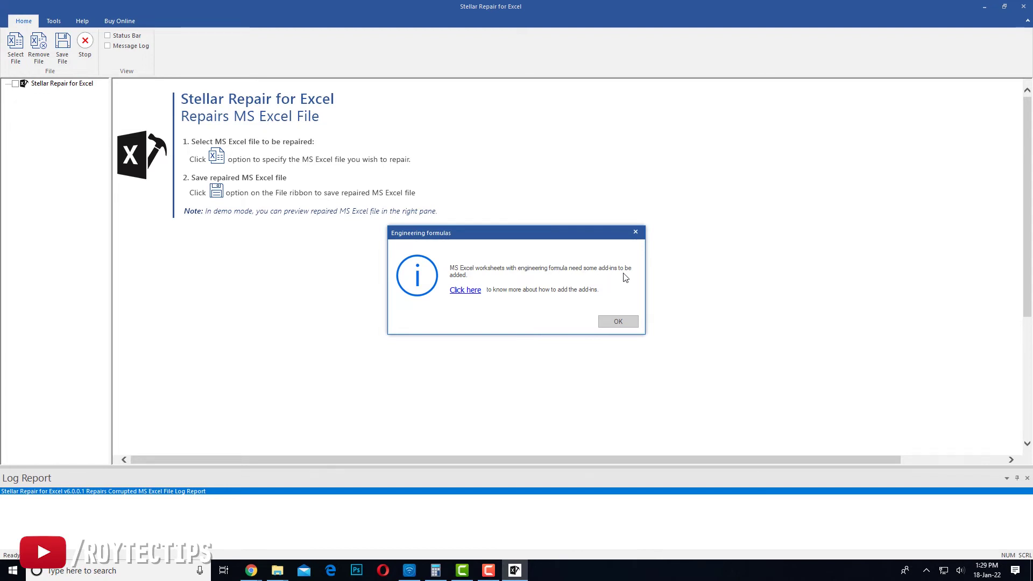
Browse the add-in, Preview and Save, Log Report and FAQ help topics, then close help and the notice.
{"action": "left_click", "coordinate": [457, 291]}
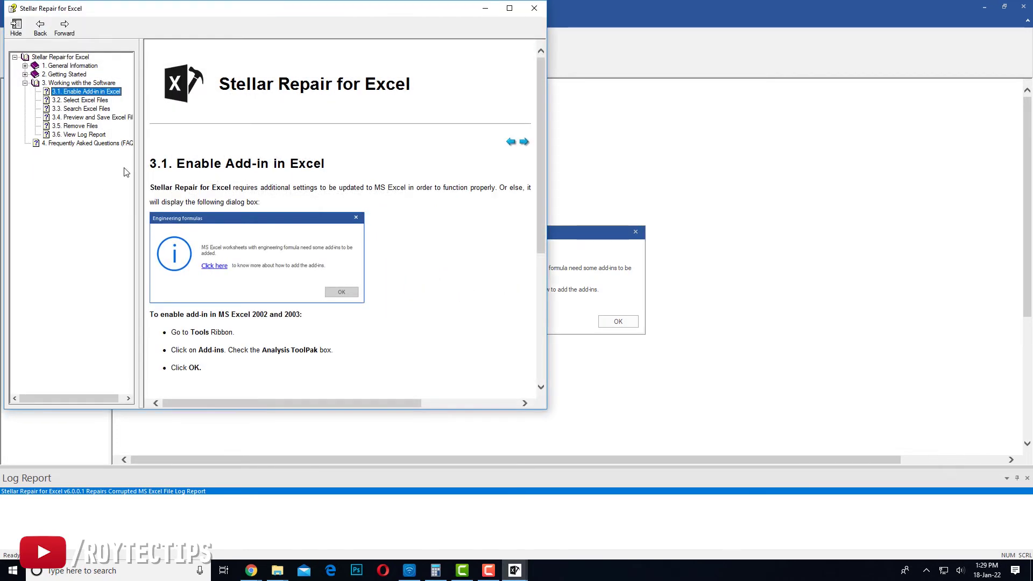
{"action": "left_click", "coordinate": [80, 100]}
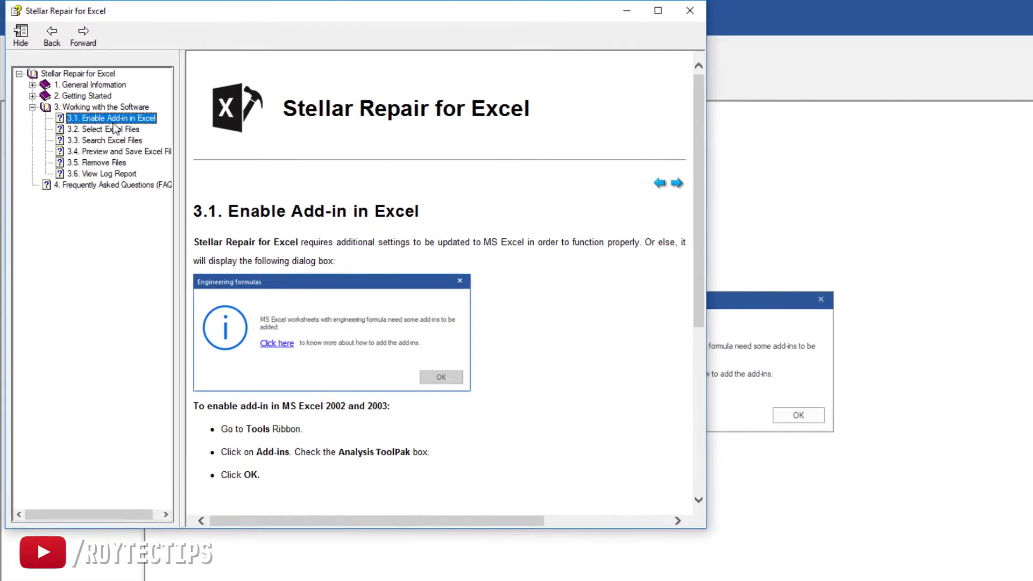
{"action": "left_click", "coordinate": [80, 100]}
{"action": "left_click", "coordinate": [86, 118]}
{"action": "left_click", "coordinate": [115, 181]}
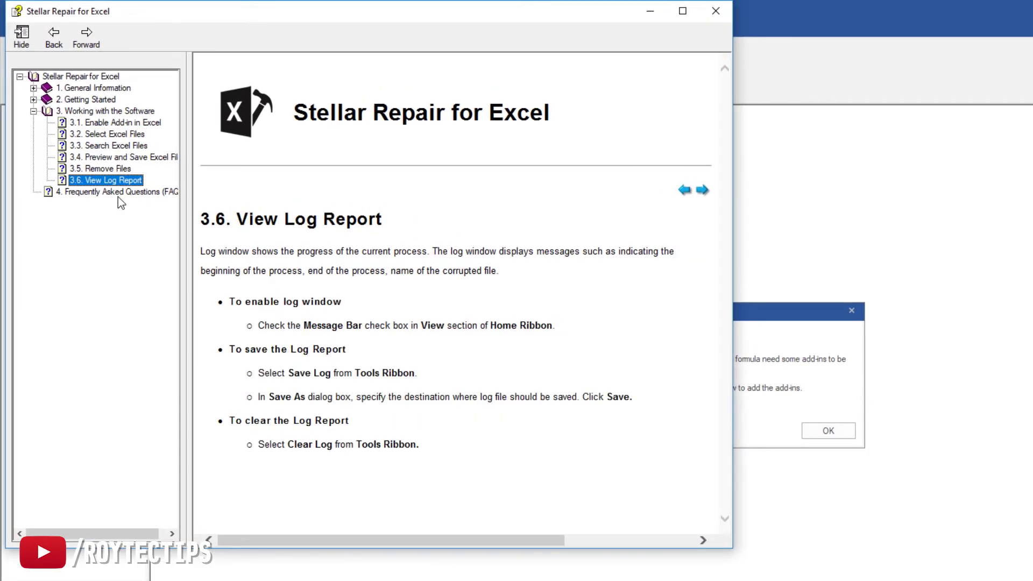
{"action": "left_click", "coordinate": [117, 194]}
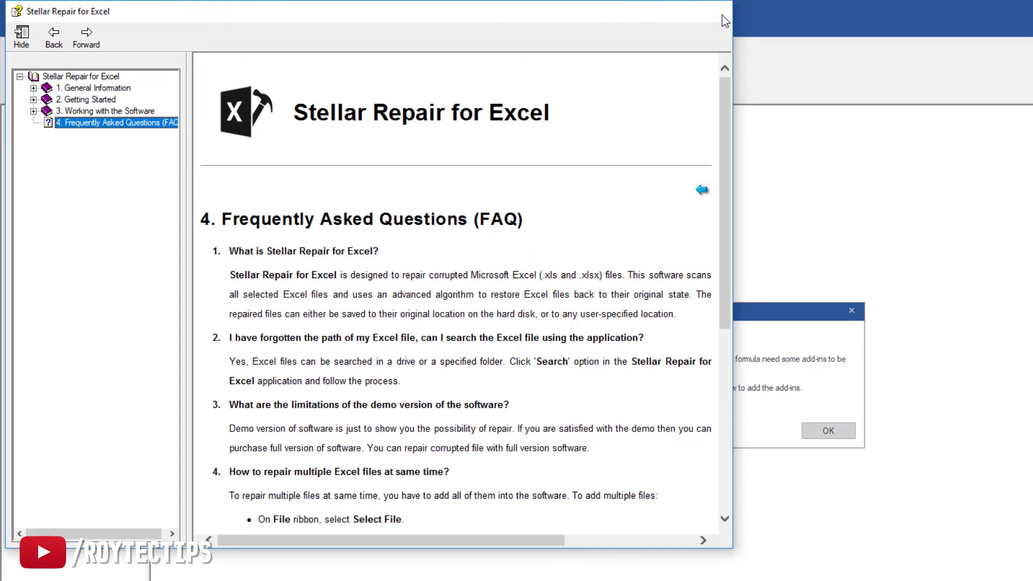
{"action": "left_click", "coordinate": [716, 11]}
{"action": "left_click", "coordinate": [819, 431]}
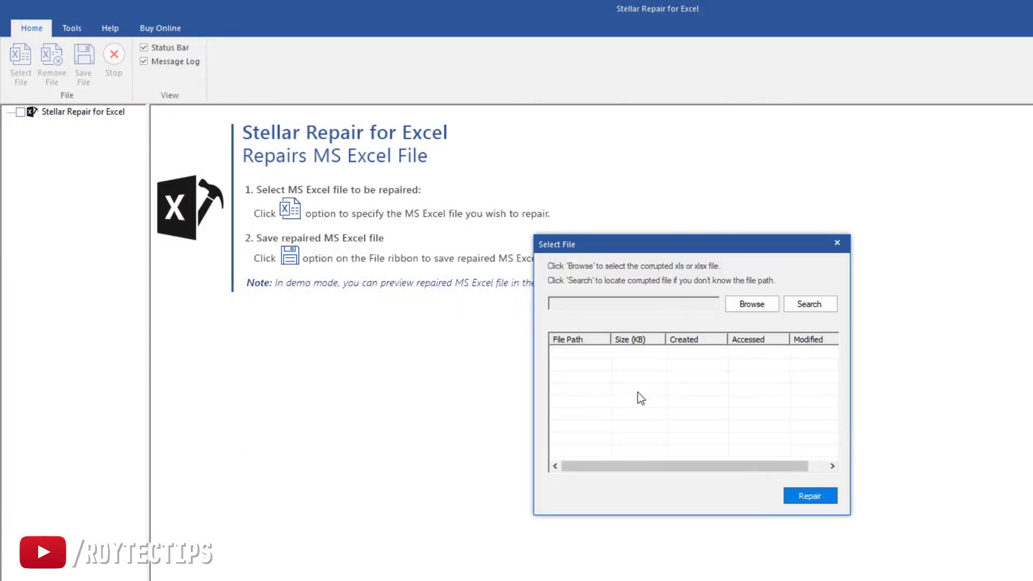
Select the corrupted GUI Checklist guide lines.xls and repair it.
{"action": "left_click", "coordinate": [765, 305]}
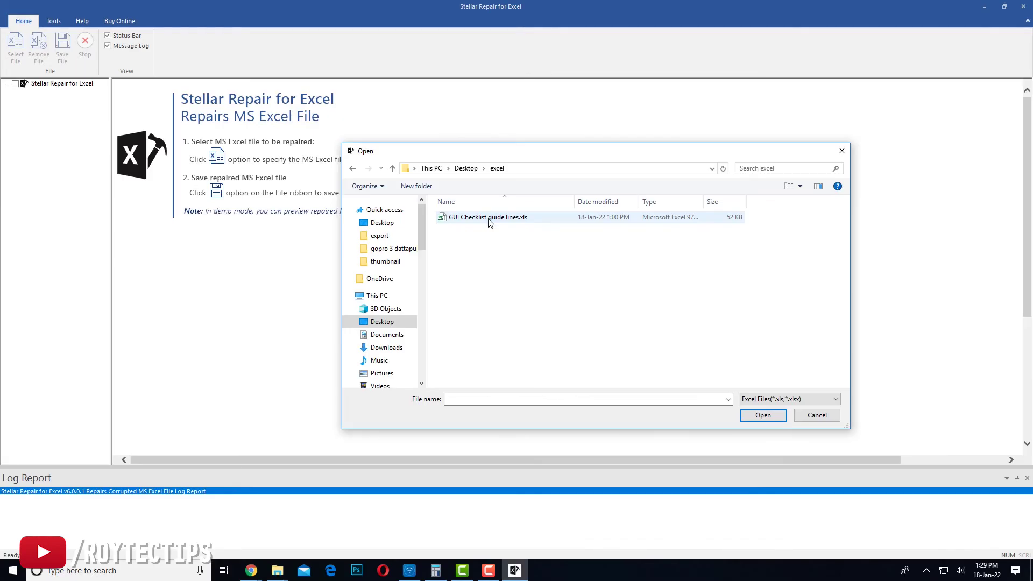
{"action": "double_click", "coordinate": [489, 218]}
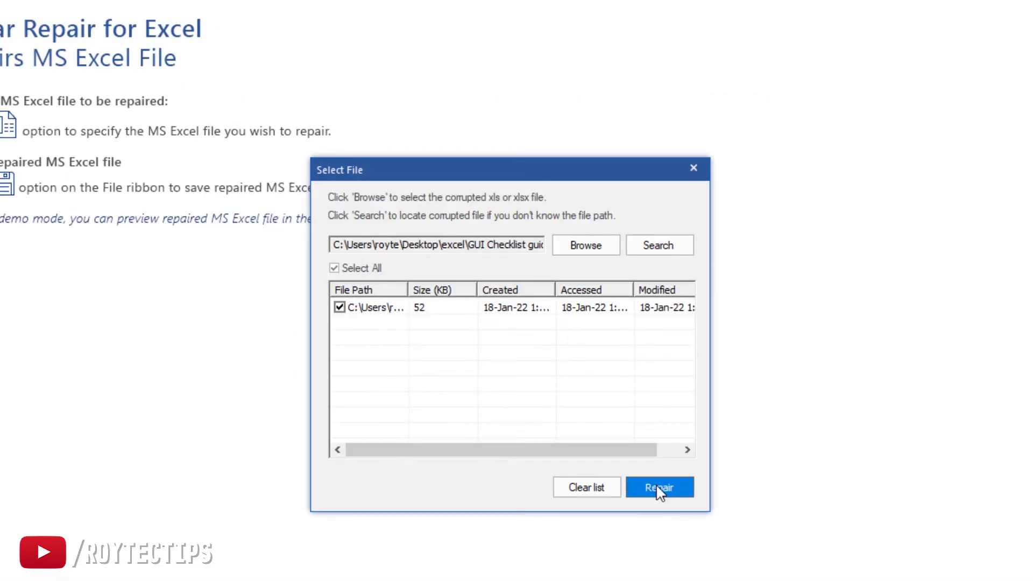
{"action": "left_click", "coordinate": [659, 489]}
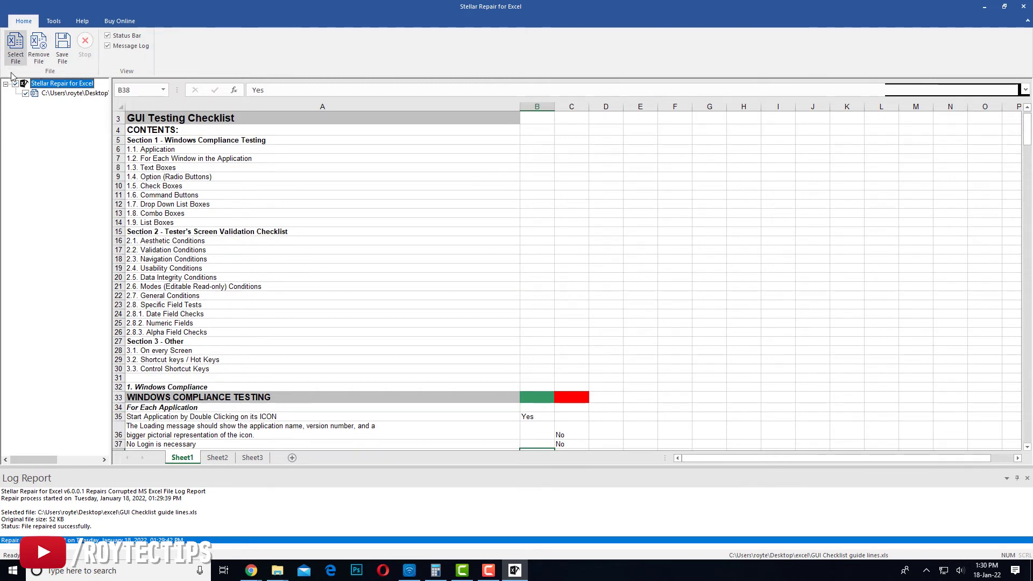
Try saving the repaired file, close the Buy Now purchase page, and reopen the save options.
{"action": "left_click", "coordinate": [64, 50]}
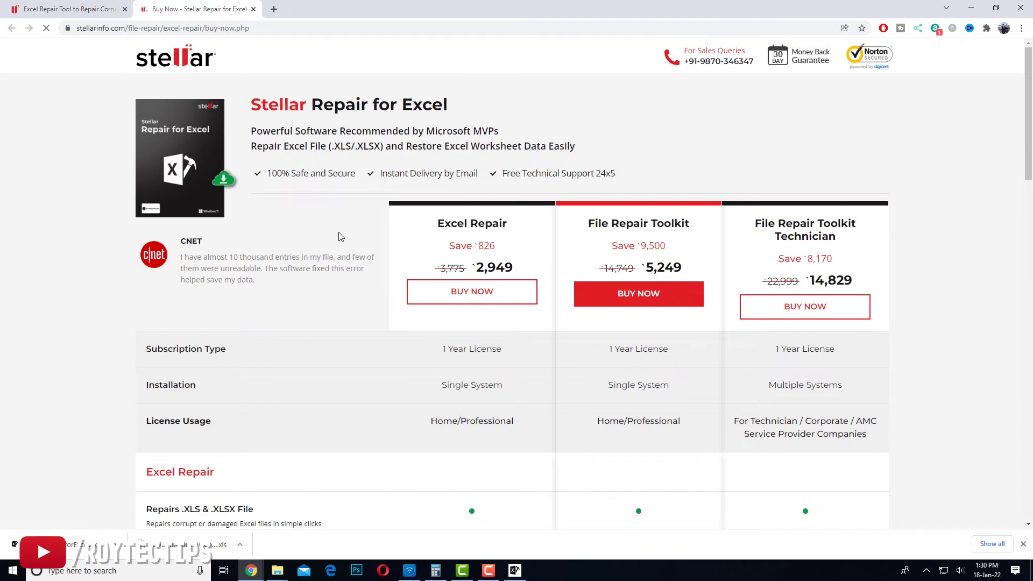
{"action": "left_click", "coordinate": [253, 9]}
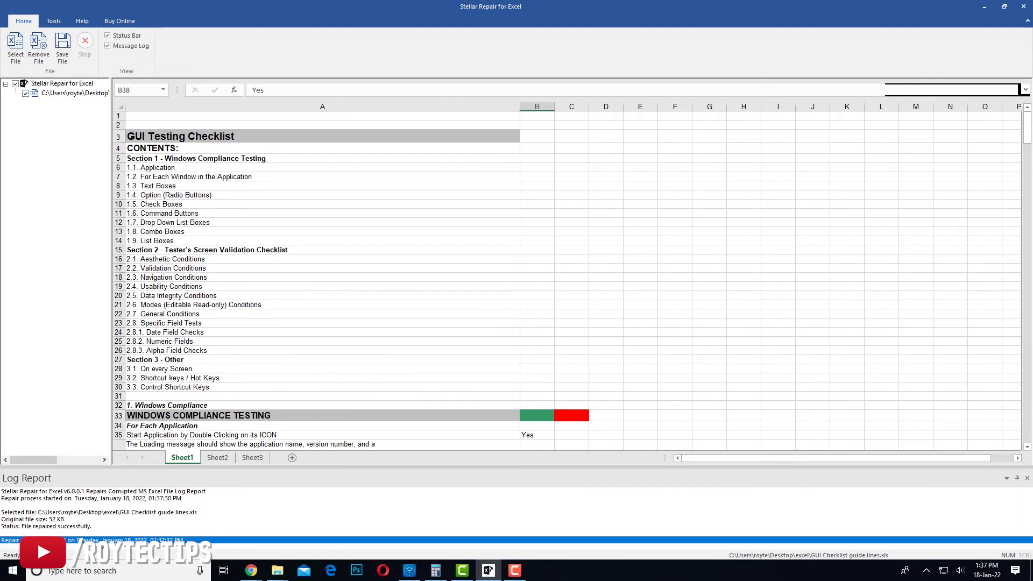
{"action": "scroll", "coordinate": [335, 309], "scroll_direction": "down", "scroll_amount": 20}
{"action": "left_click", "coordinate": [63, 51]}
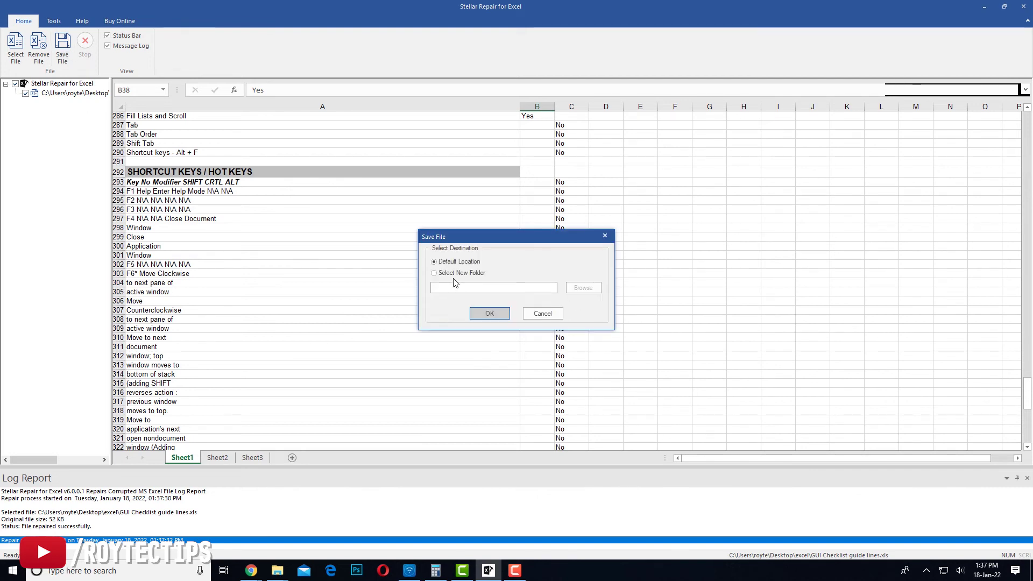
Save the repaired workbook to a new destination folder, excel > recovered.
{"action": "left_click", "coordinate": [439, 274]}
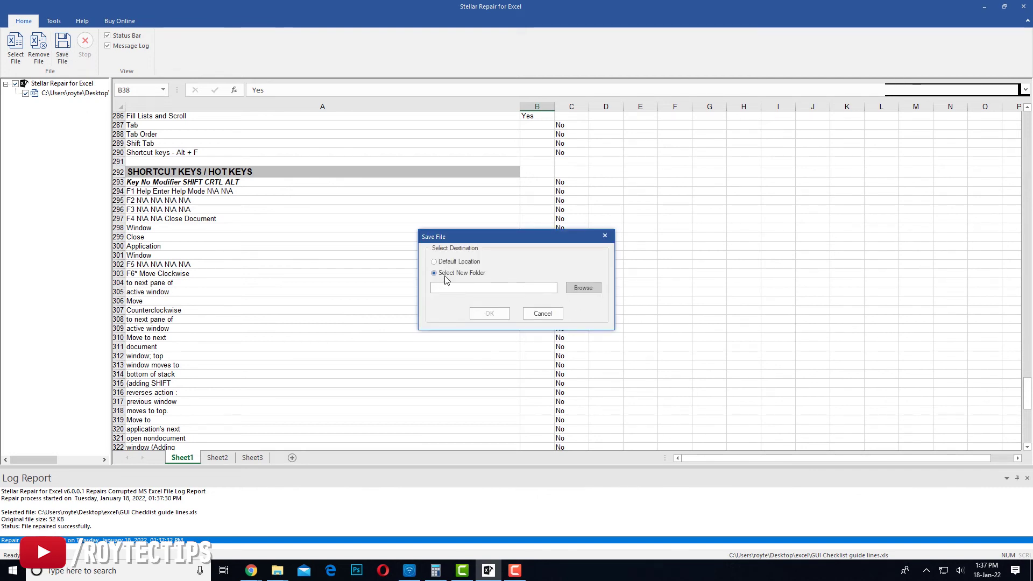
{"action": "left_click", "coordinate": [584, 288]}
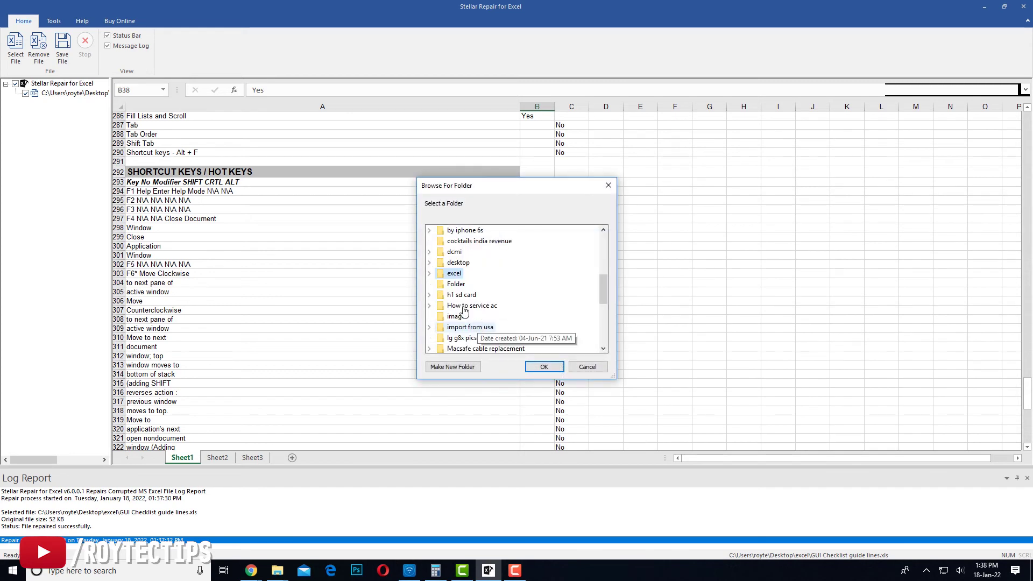
{"action": "left_click", "coordinate": [429, 273]}
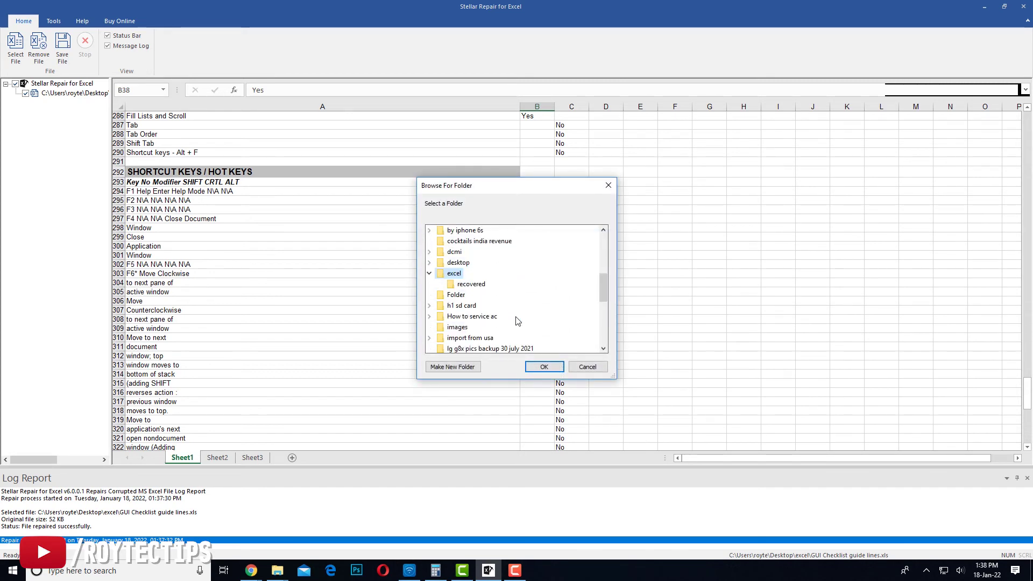
{"action": "left_click", "coordinate": [471, 284]}
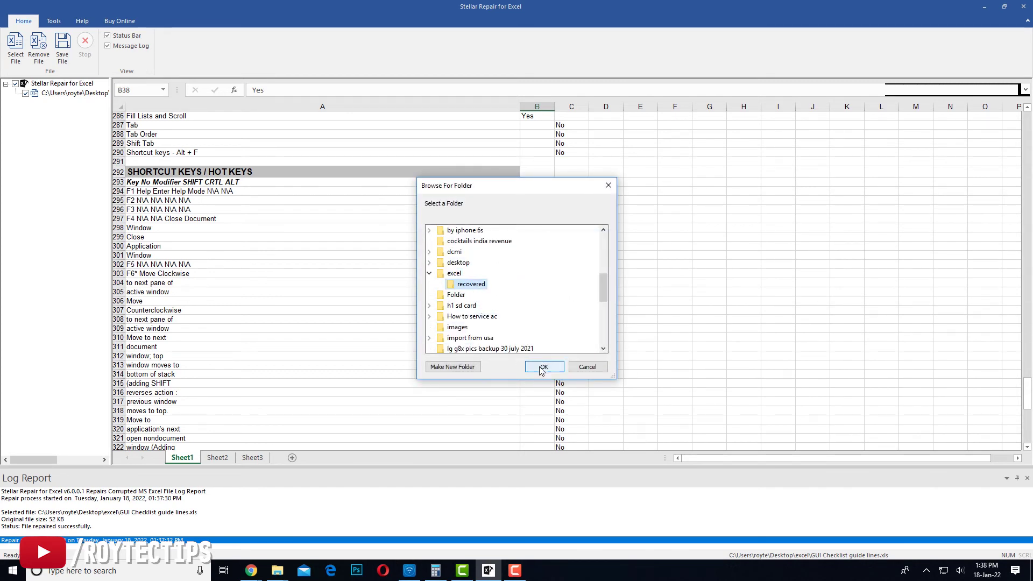
{"action": "left_click", "coordinate": [543, 369]}
{"action": "left_click", "coordinate": [506, 313]}
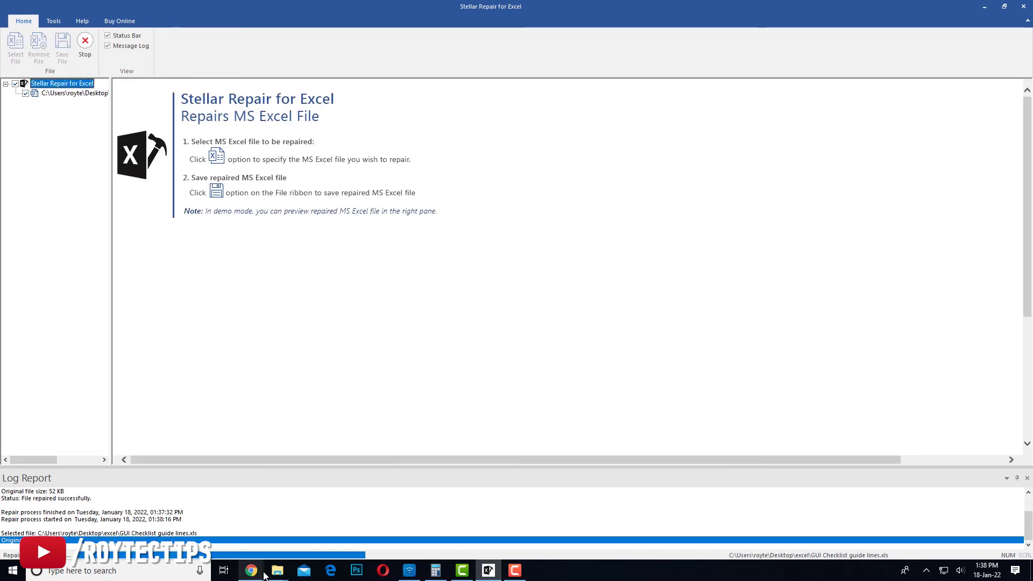
{"action": "mouse_move", "coordinate": [275, 574]}
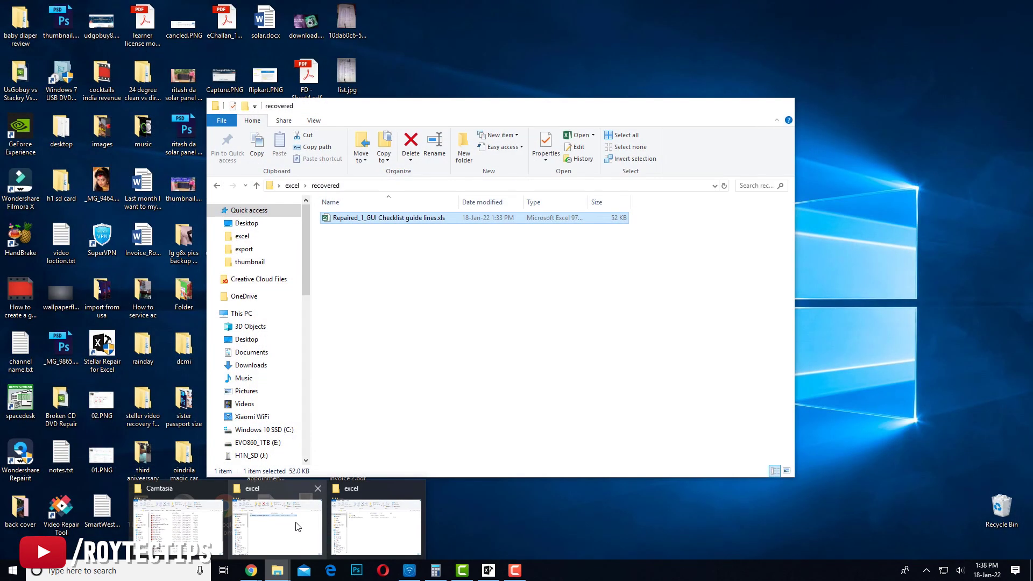
Open the recovered folder in Explorer and right-click Repaired_1_GUI Checklist guide lines.xls.
{"action": "left_click", "coordinate": [297, 526]}
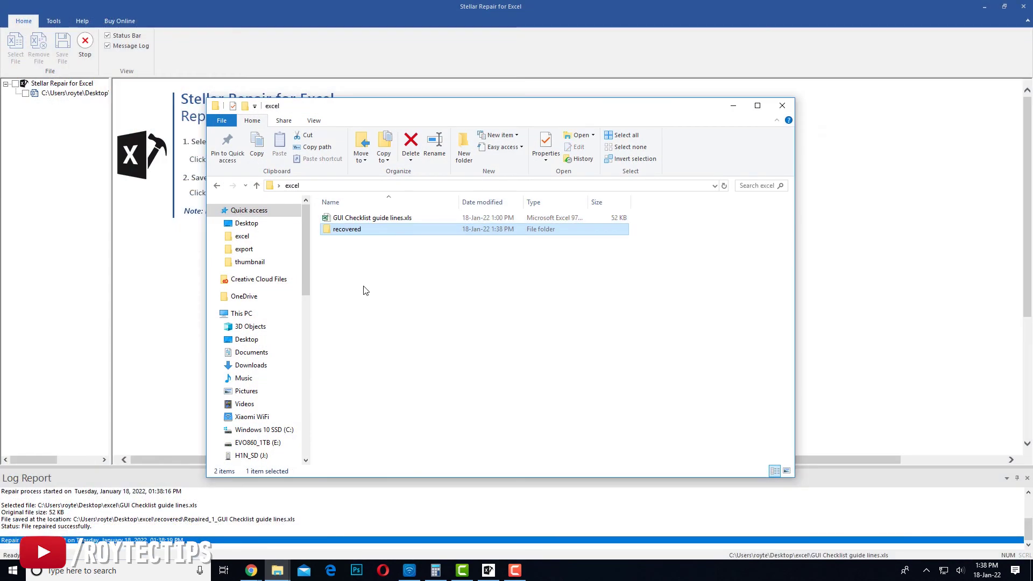
{"action": "double_click", "coordinate": [369, 227]}
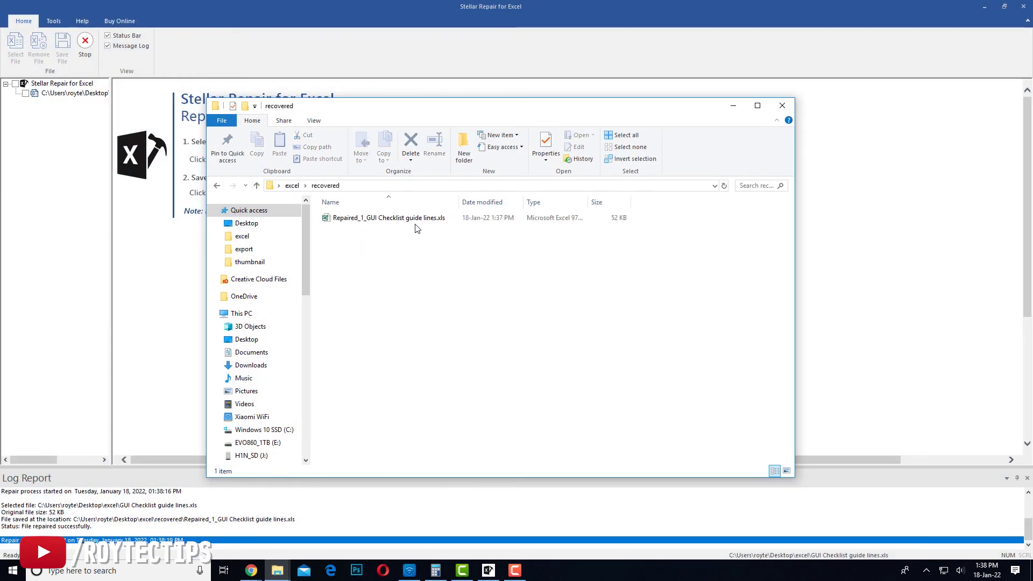
{"action": "right_click", "coordinate": [416, 217]}
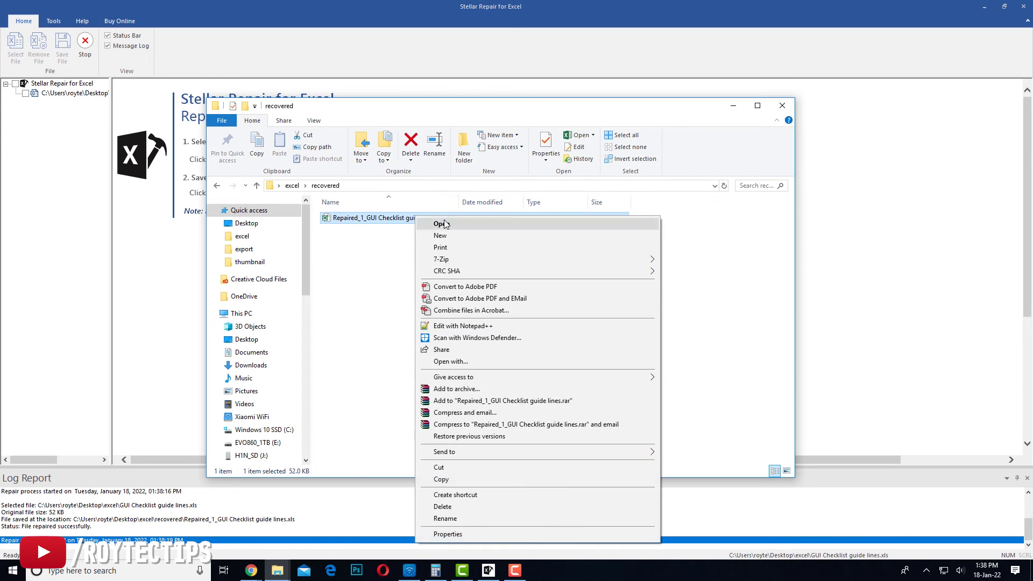
Open Repaired_1_GUI Checklist guide lines.xls in Excel and scroll through its Yes/No checklist rows.
{"action": "left_click", "coordinate": [442, 224]}
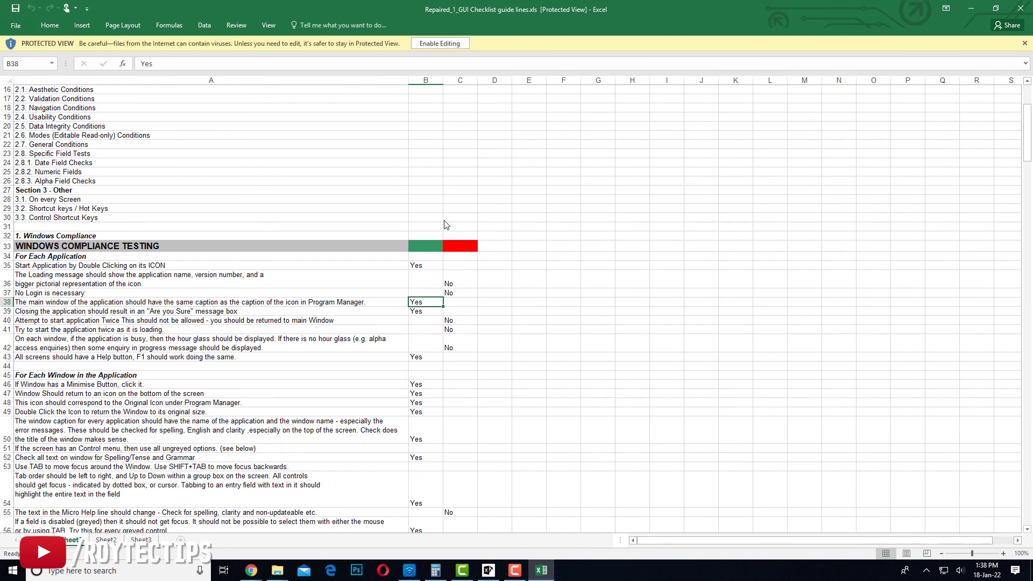
{"action": "scroll", "coordinate": [444, 225], "scroll_direction": "down", "scroll_amount": 2}
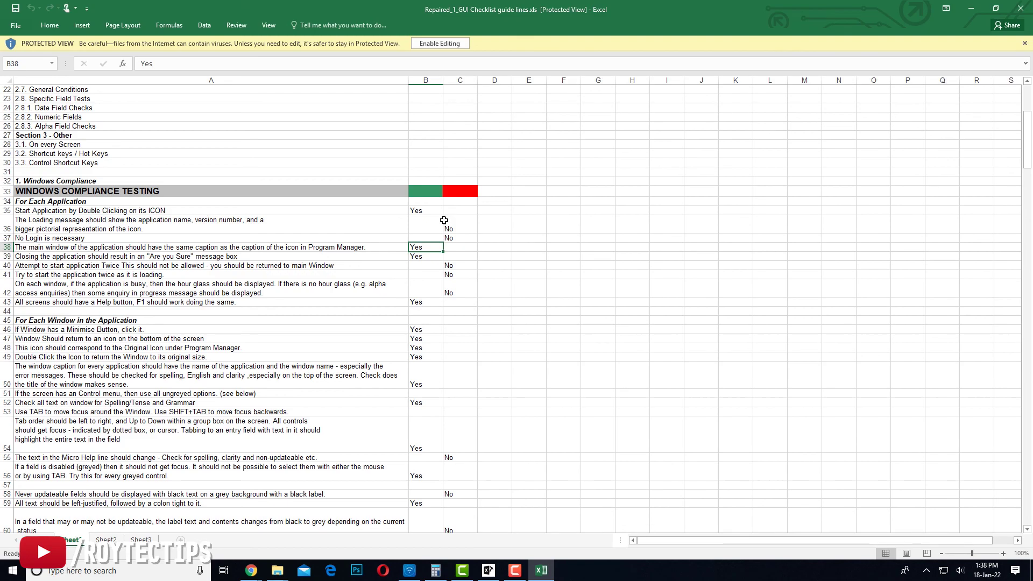
{"action": "scroll", "coordinate": [444, 220], "scroll_direction": "down", "scroll_amount": 20}
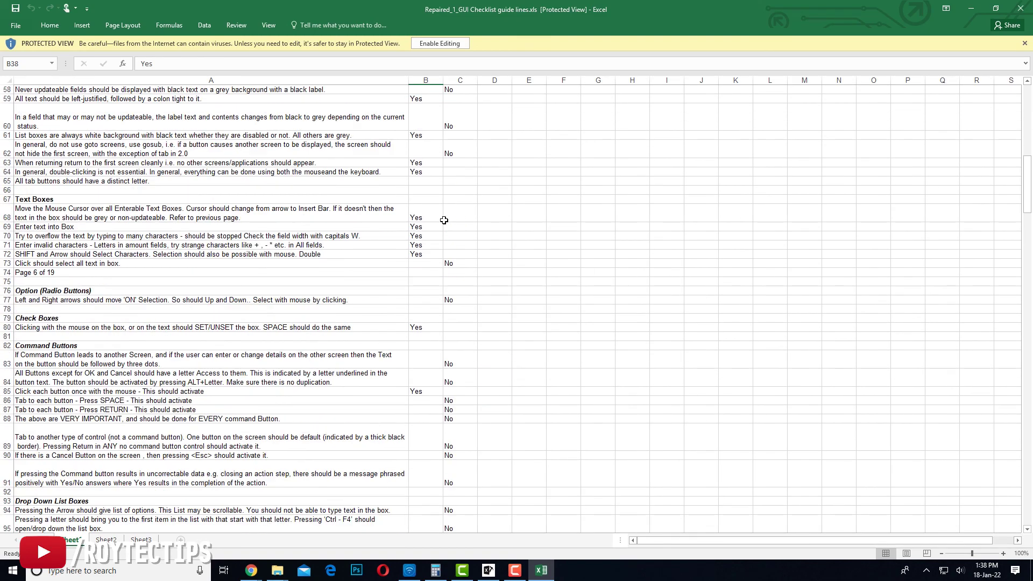